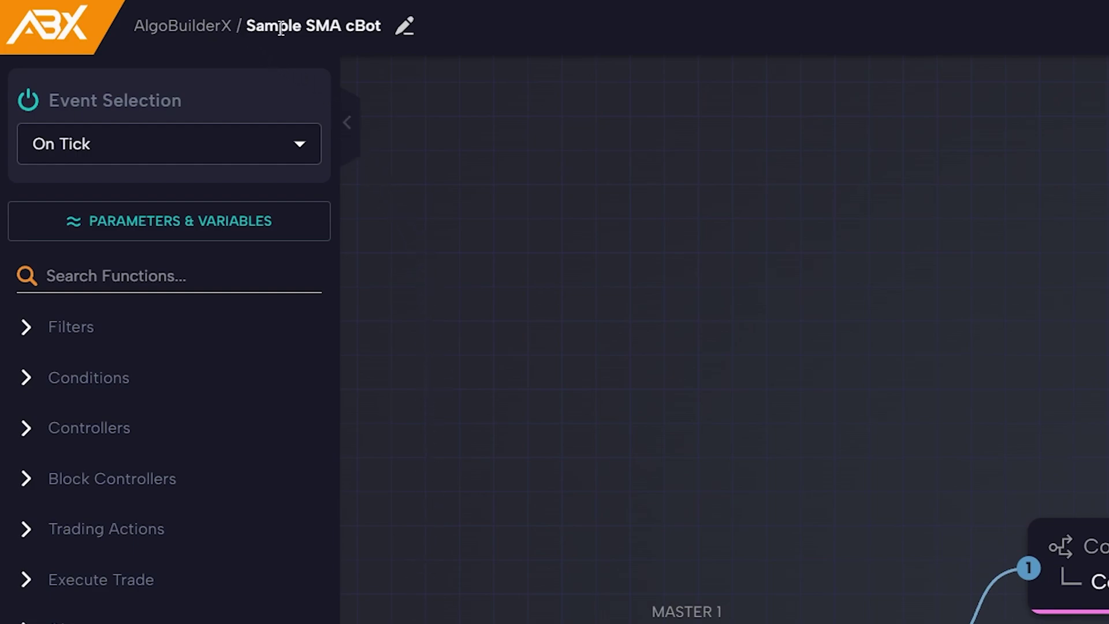
Rename the project, then start a brand-new project and dismiss its warning.
left_click(405, 35)
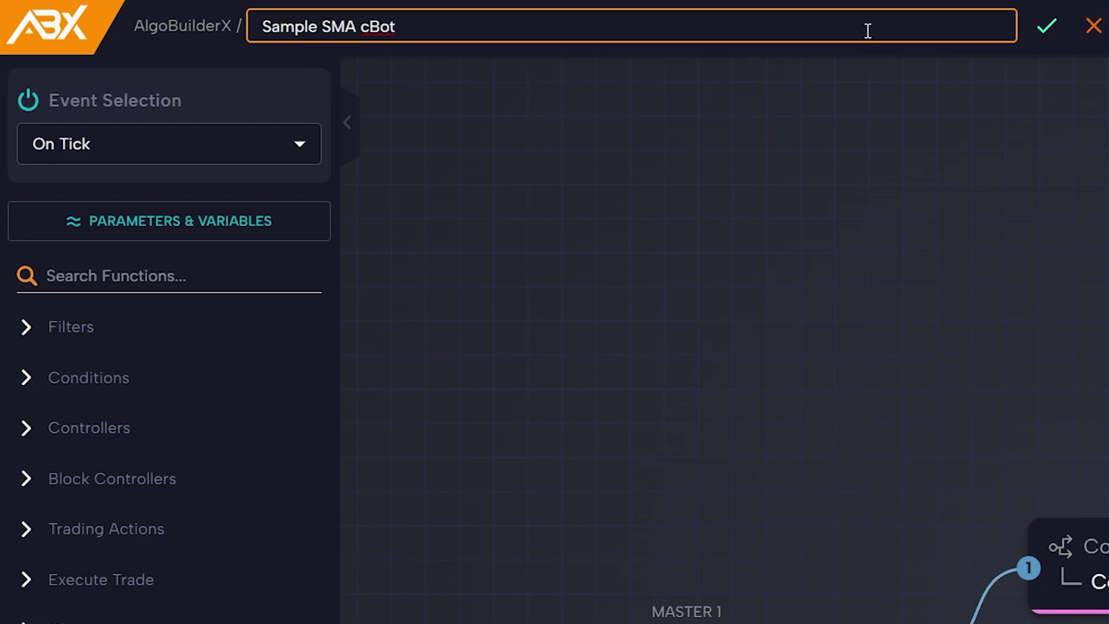
left_click(1049, 39)
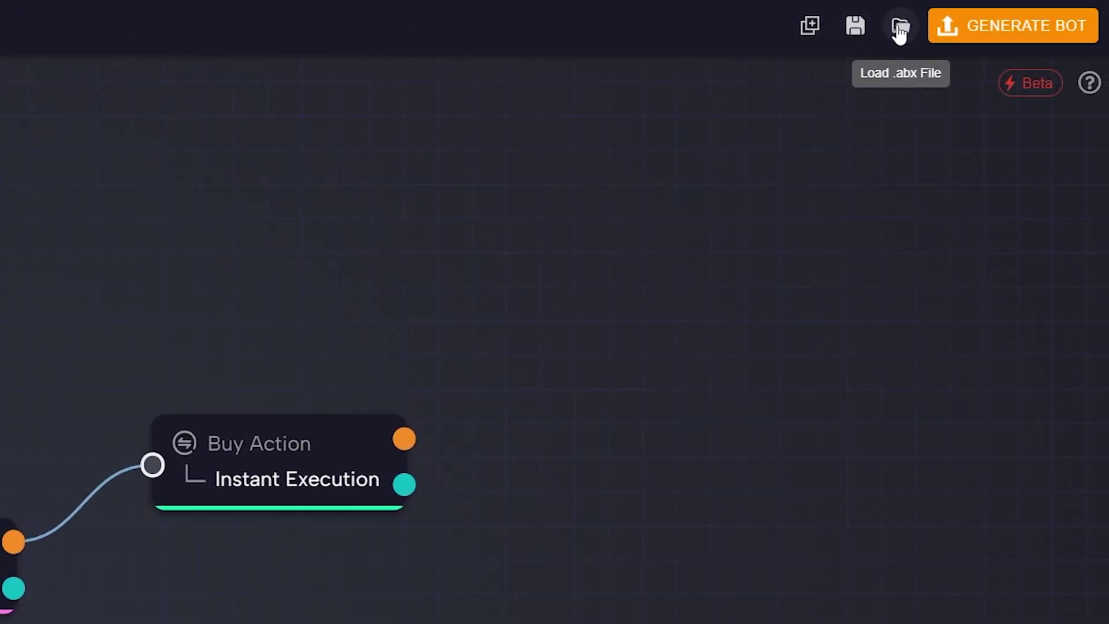
left_click(809, 26)
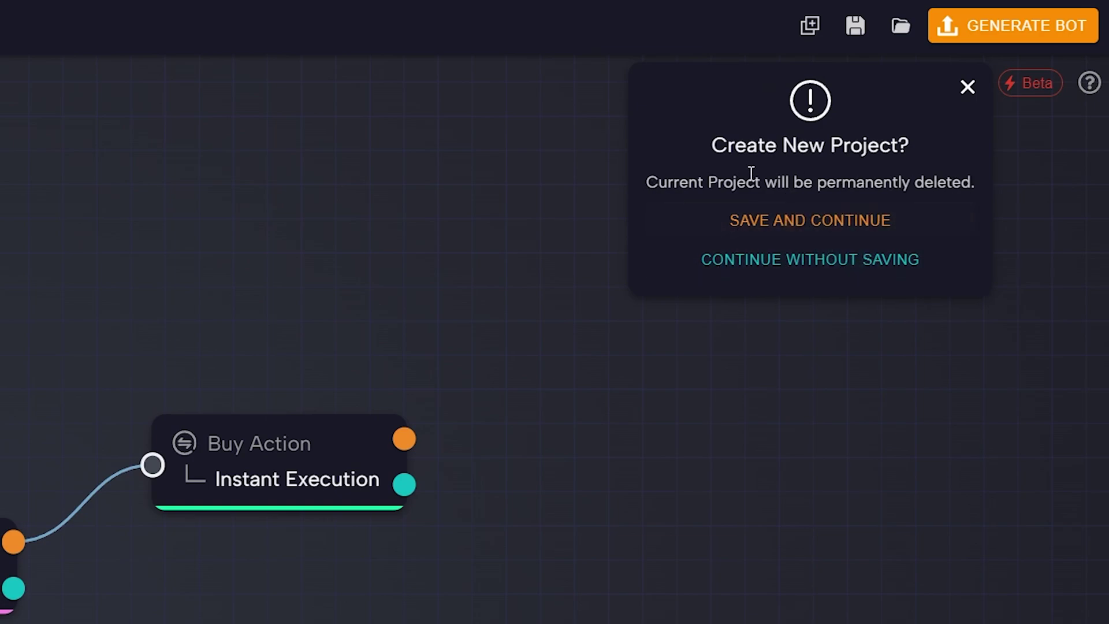
left_click(968, 88)
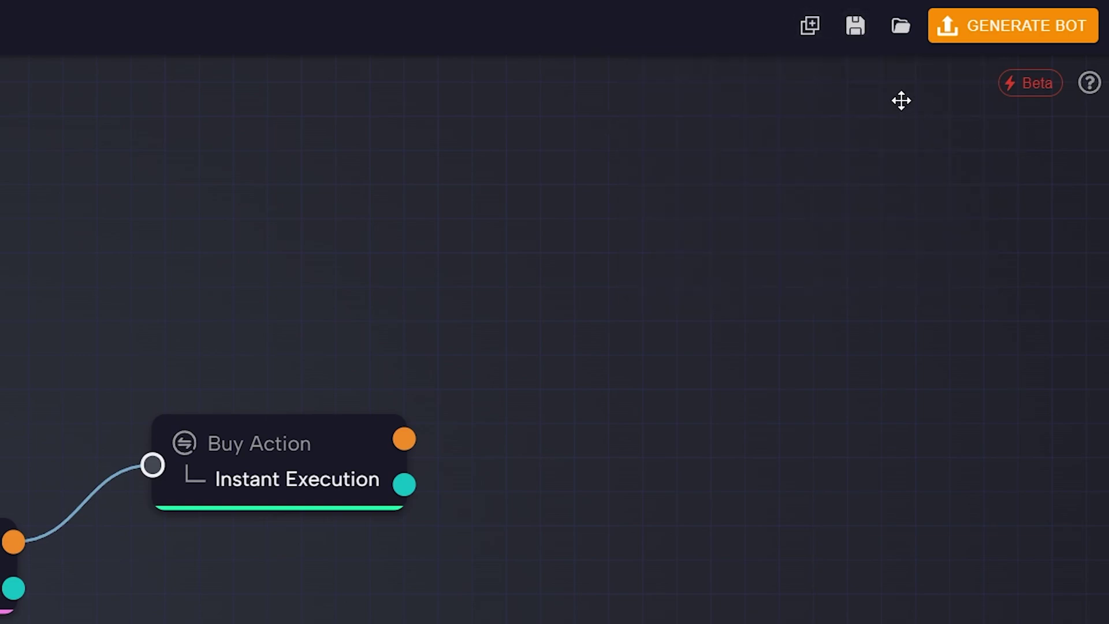
left_click(856, 39)
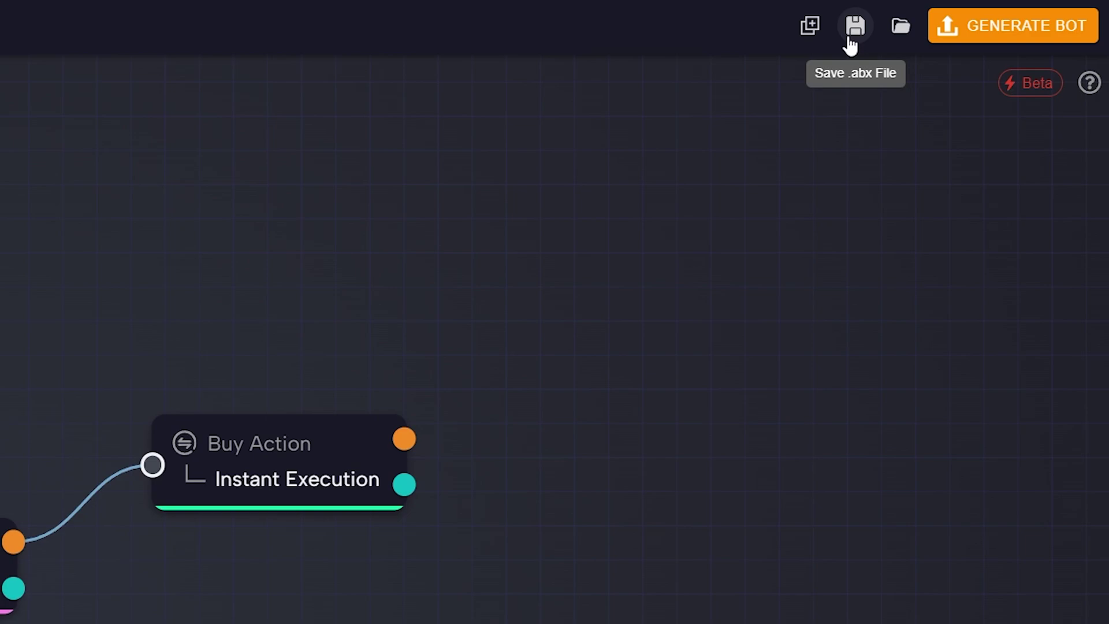
Load Sample SMA cBot.abx from the Download > ABX folder into the editor.
left_click(901, 30)
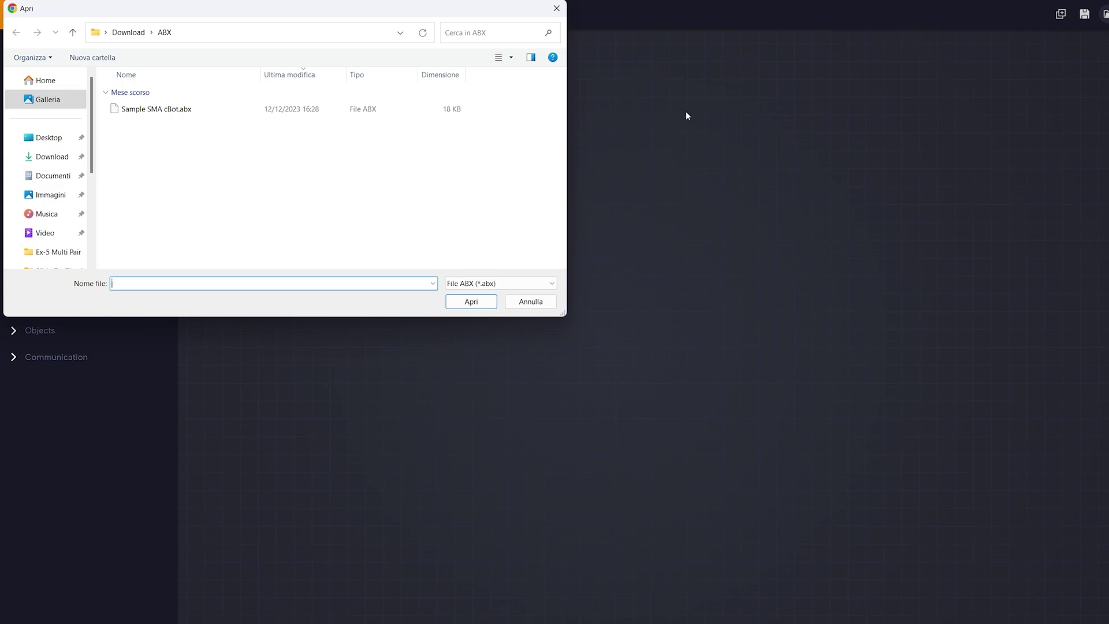
left_click(147, 111)
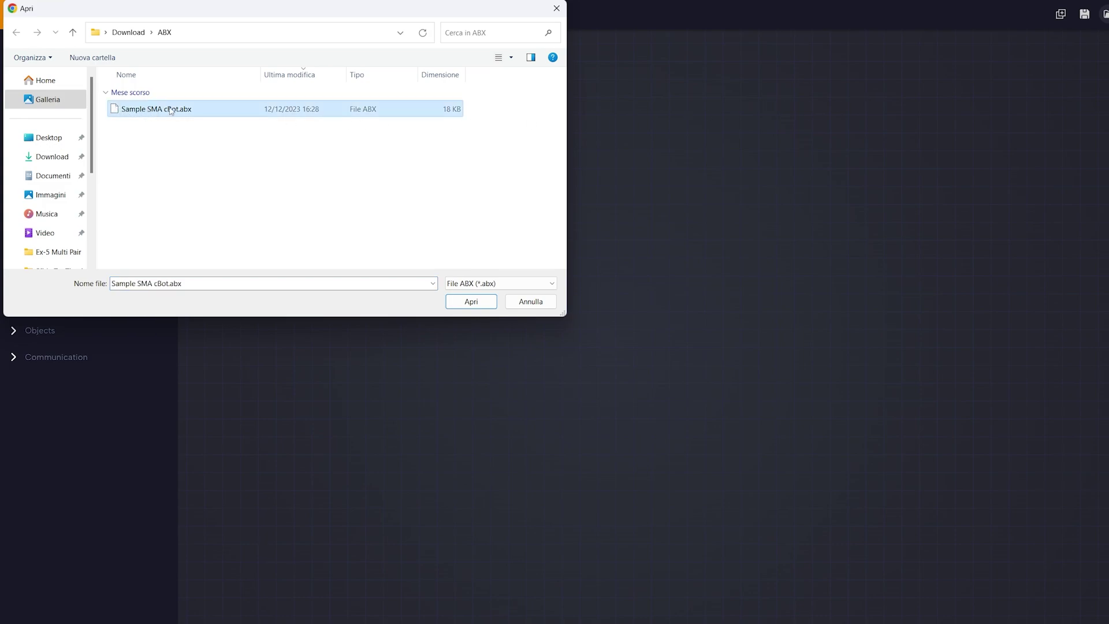
left_click(468, 302)
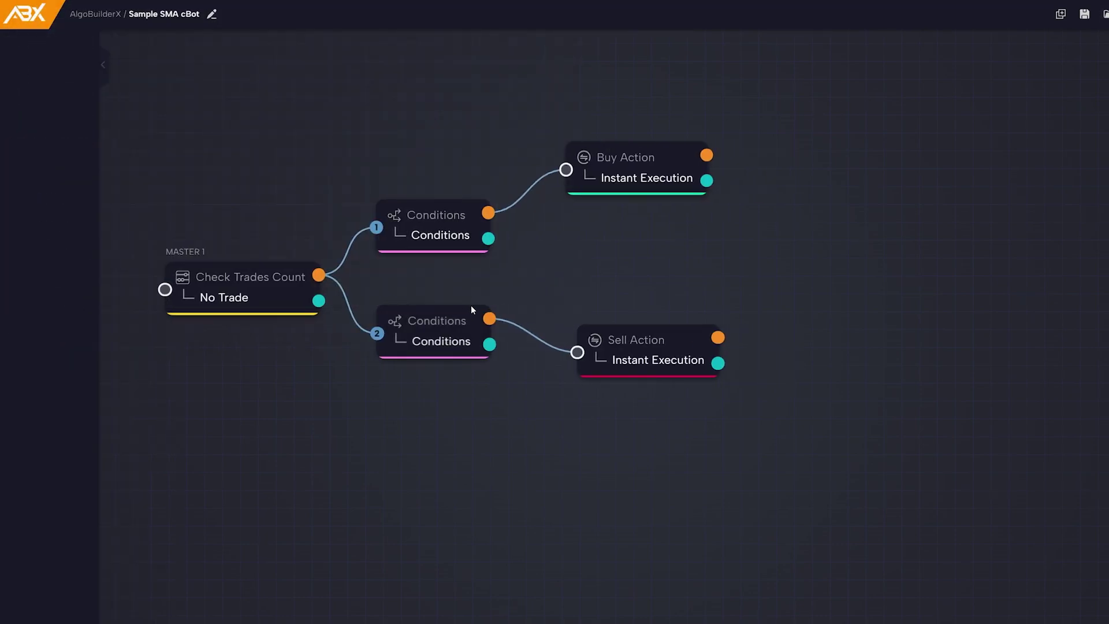
Generate the bot as Sample SMA cBot.algo and install it into cTrader from File Explorer.
left_click_drag(489, 136, 558, 197)
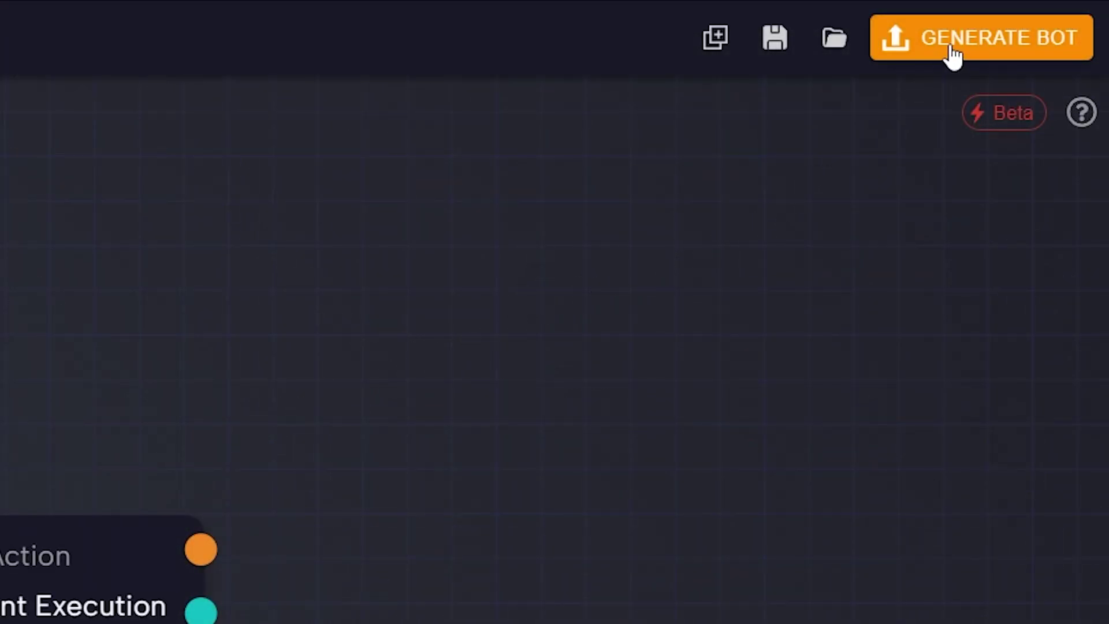
left_click(954, 54)
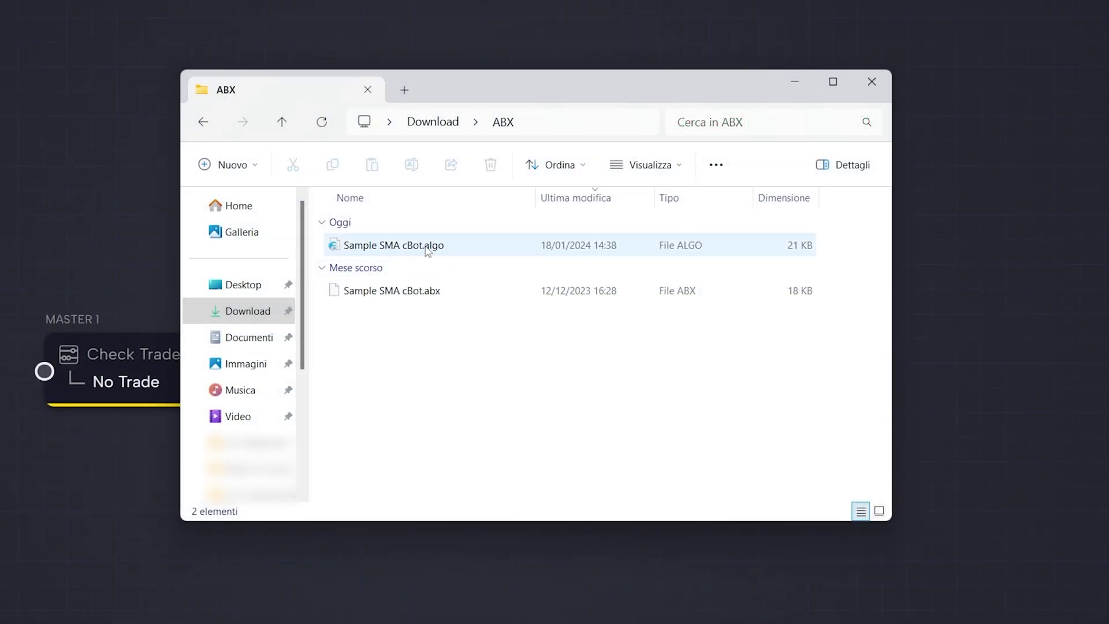
left_click(379, 251)
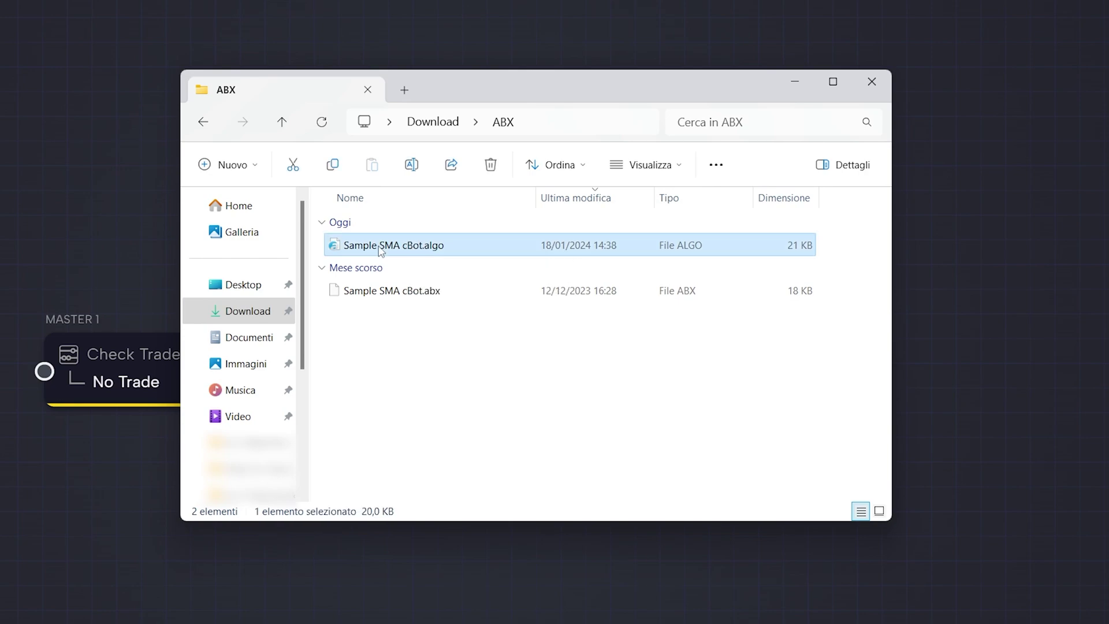
double_click(400, 250)
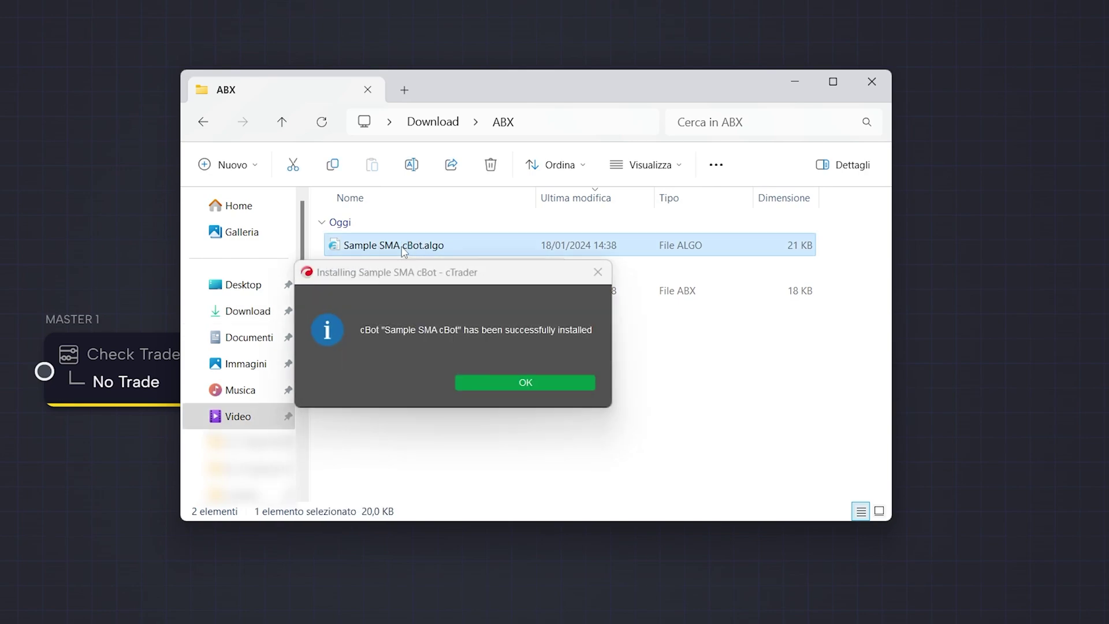